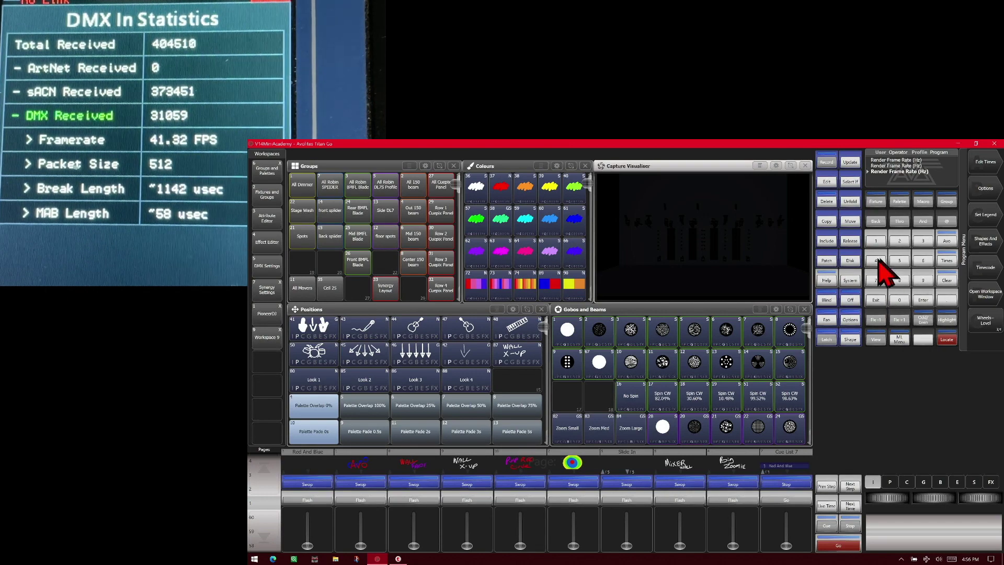
# Open the DMX Settings window from the System menu to list the sACN/Art-Net nodes and DMX lines.
pyautogui.click(852, 281)
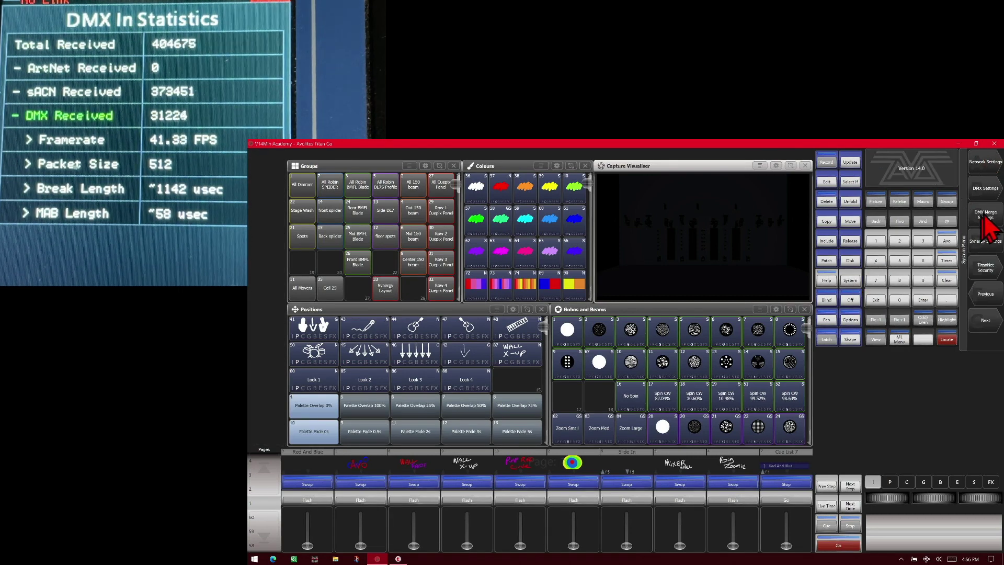
pyautogui.click(986, 189)
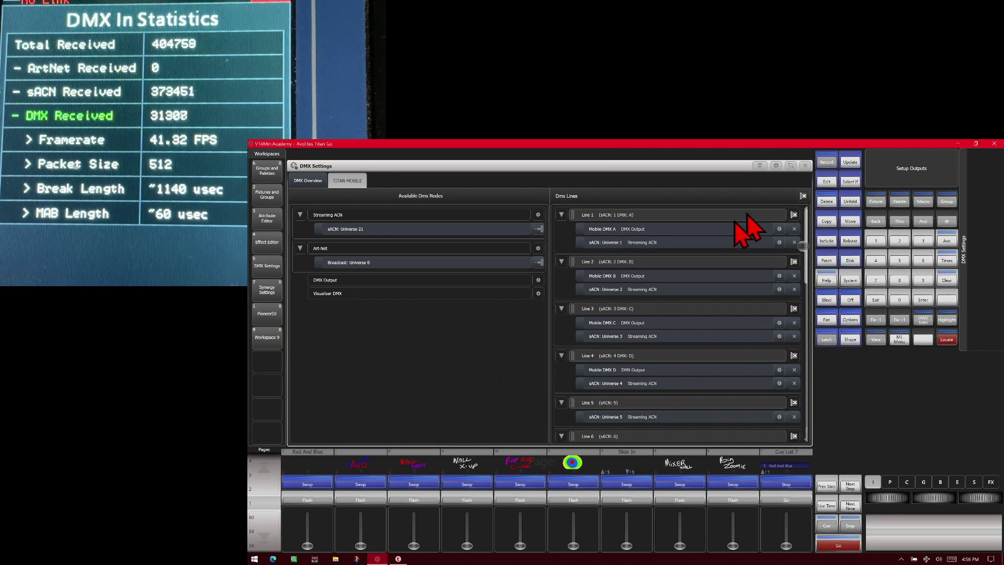
# Open Dmx Module Properties for DMX Output and toggle Dmx Output off and back on.
pyautogui.click(544, 281)
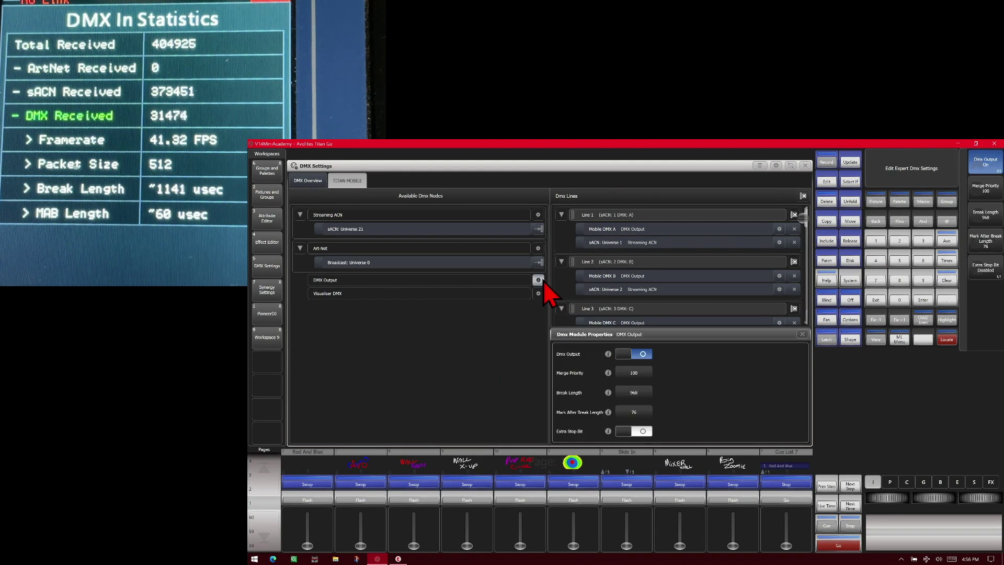
pyautogui.click(633, 353)
pyautogui.click(633, 353)
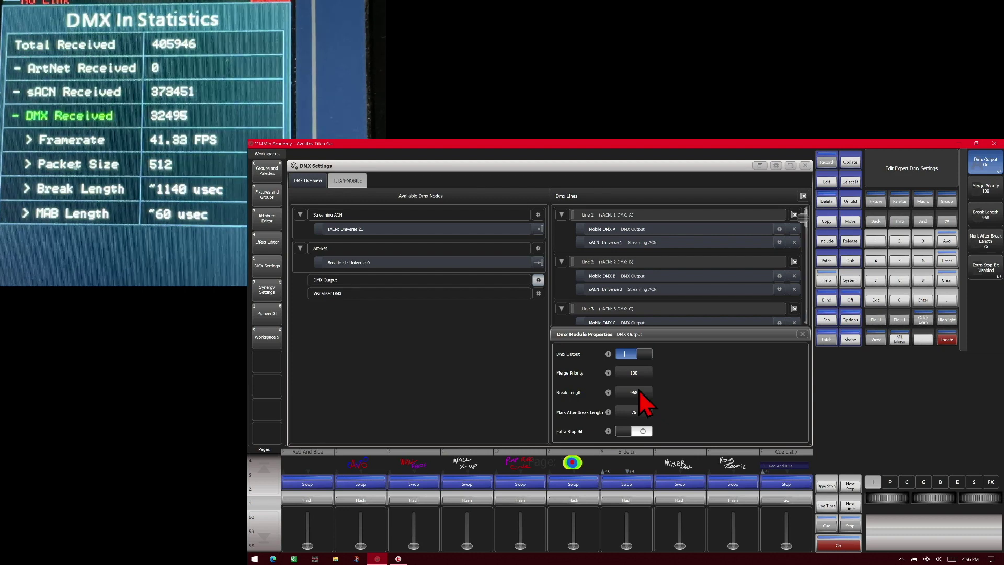
# Change the DMX Output break length to 4000 on the keypad.
pyautogui.click(639, 392)
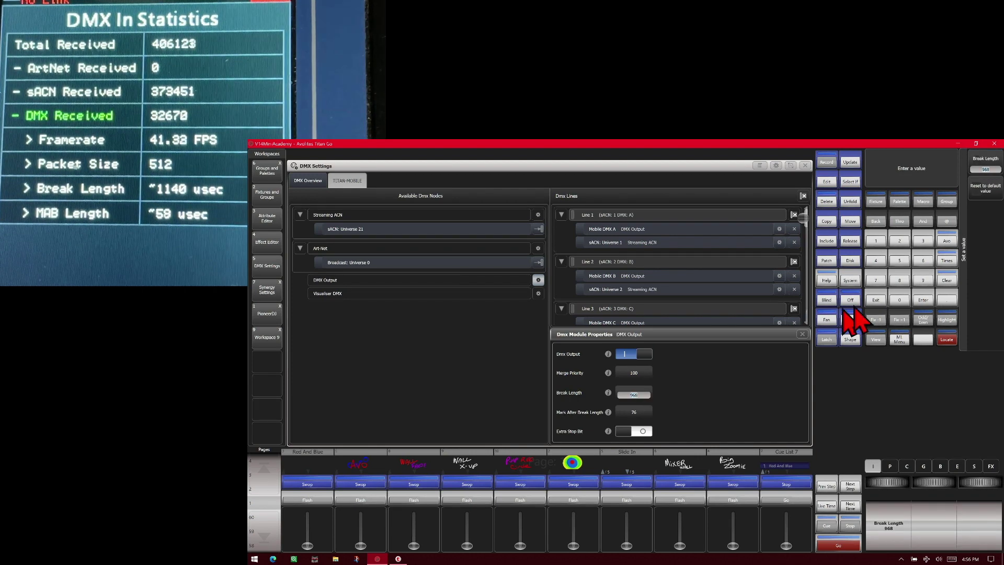
pyautogui.click(875, 260)
pyautogui.click(900, 300)
pyautogui.click(900, 299)
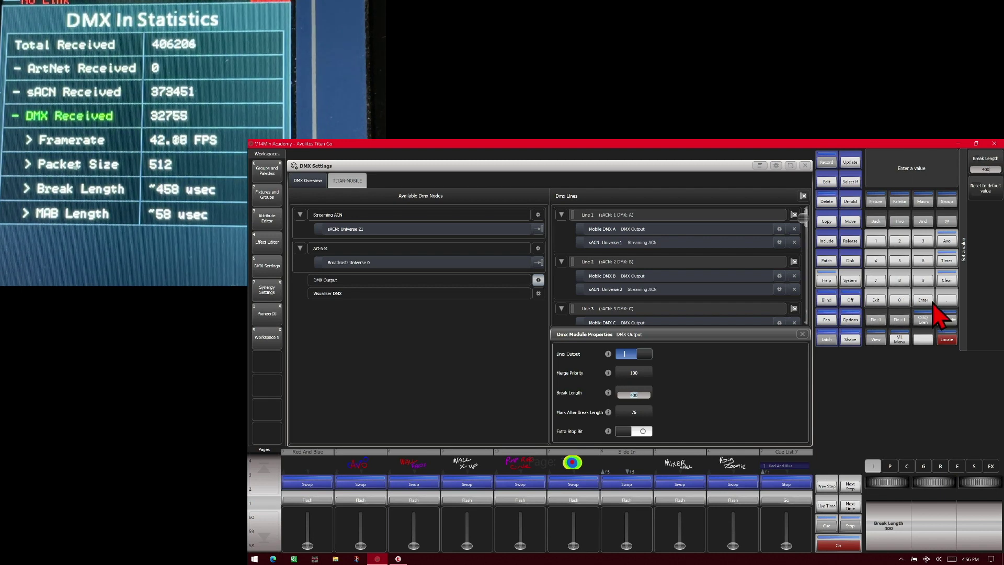
pyautogui.click(901, 299)
pyautogui.click(924, 301)
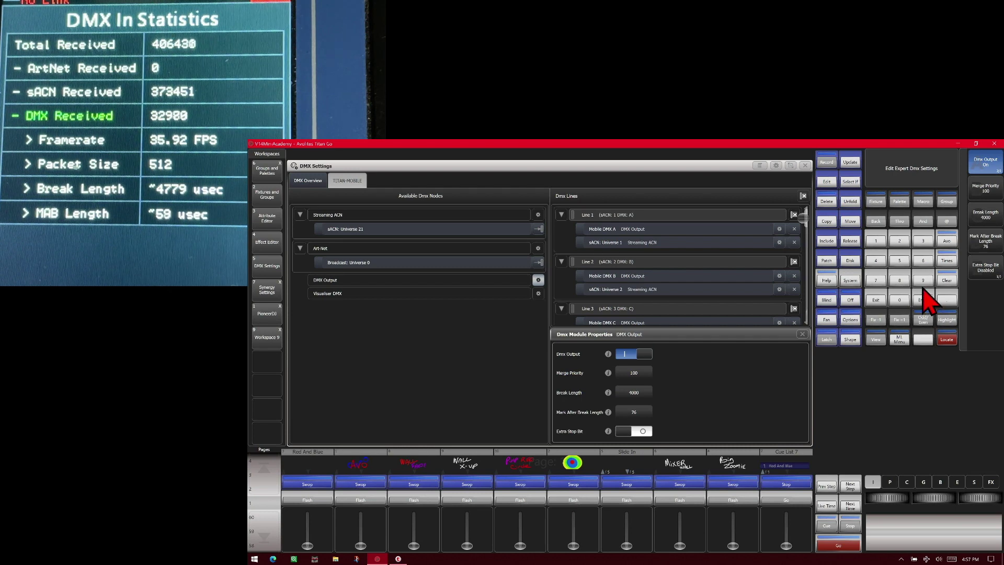
# Restore the break length to its original 968.
pyautogui.click(633, 393)
pyautogui.click(923, 280)
pyautogui.click(923, 260)
pyautogui.click(900, 282)
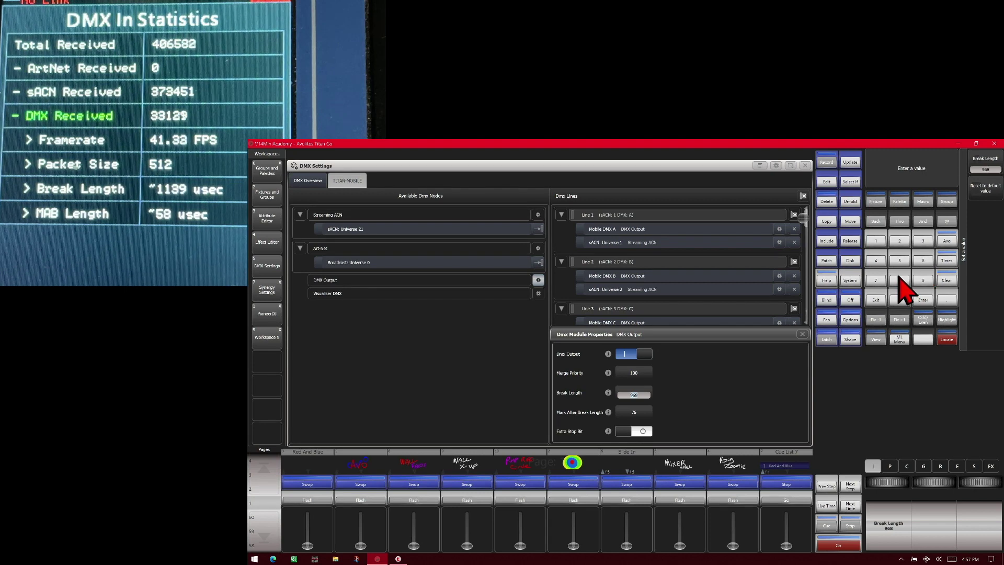
pyautogui.click(922, 301)
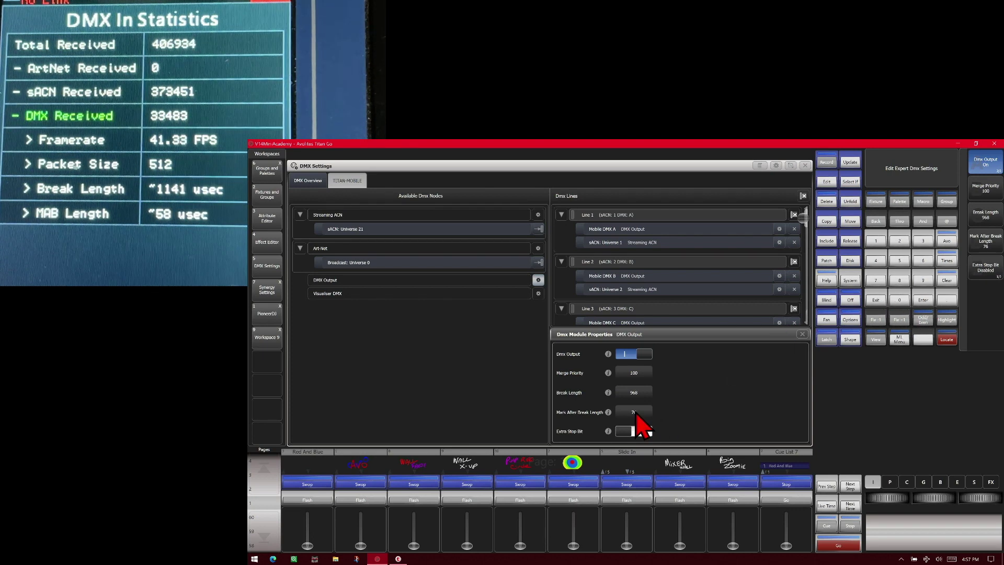
# Set the Mark After Break Length to 200.
pyautogui.click(635, 413)
pyautogui.click(900, 240)
pyautogui.click(900, 300)
pyautogui.click(900, 300)
pyautogui.click(923, 299)
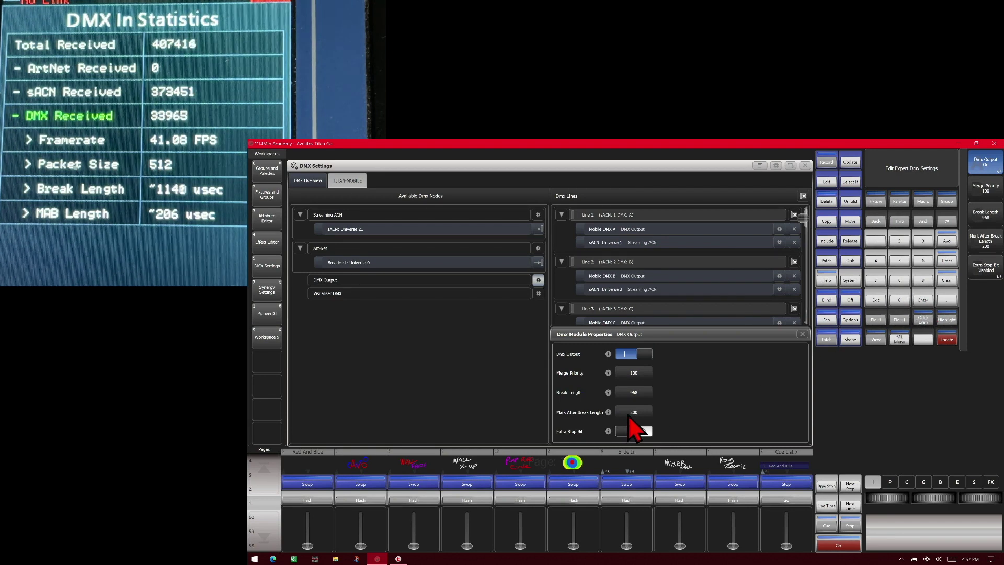
# Return the Mark After Break Length to 76.
pyautogui.click(633, 413)
pyautogui.click(877, 281)
pyautogui.click(924, 261)
pyautogui.click(924, 300)
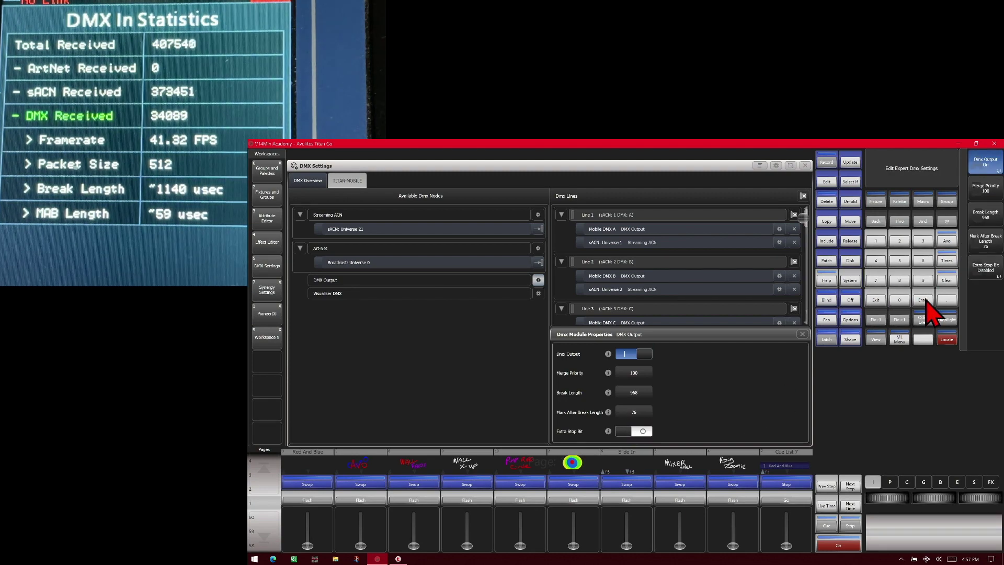
# Enable Extra Stop Bit on the DMX Output, then disable it again.
pyautogui.click(648, 433)
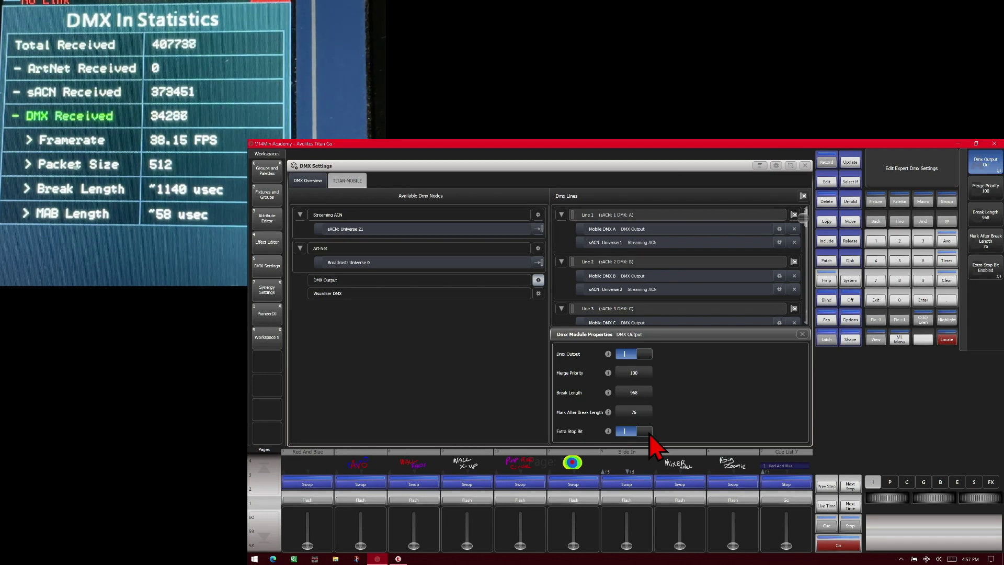
pyautogui.click(650, 433)
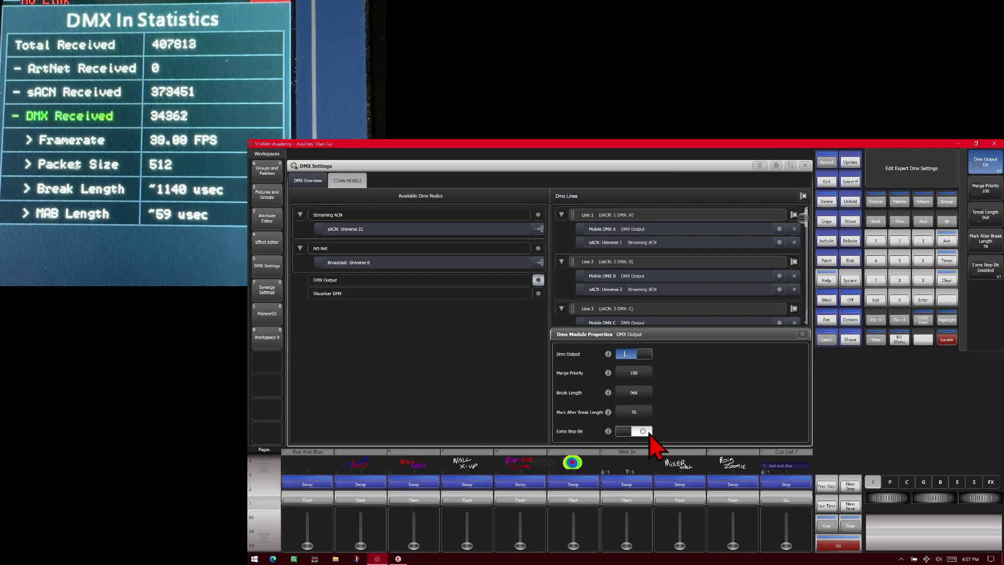